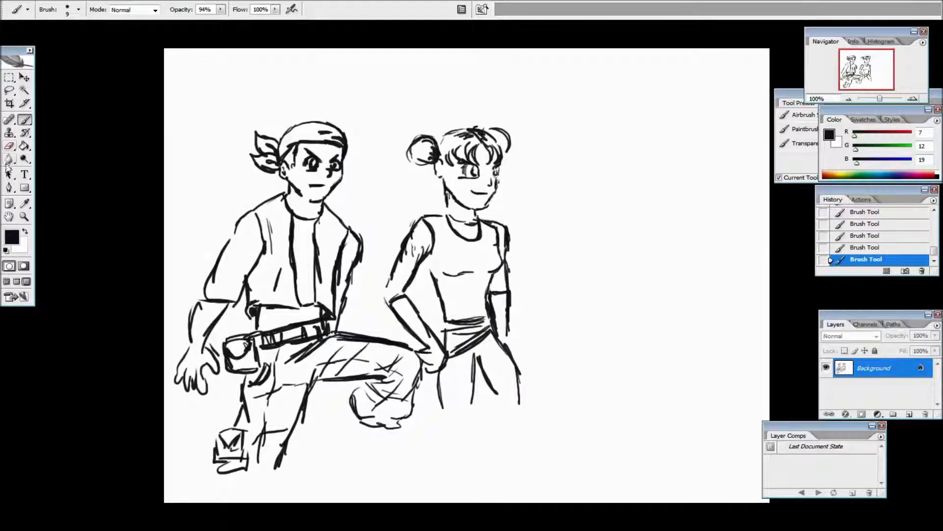
Erase stray marks beside the woman's arm and clear the canvas by reverting the history to its initial New state
left_click(10, 146)
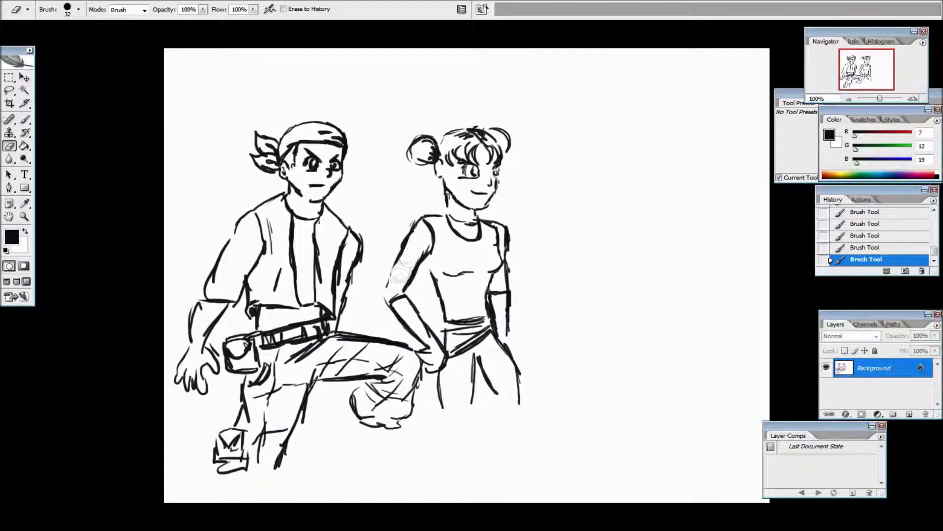
left_click(398, 266)
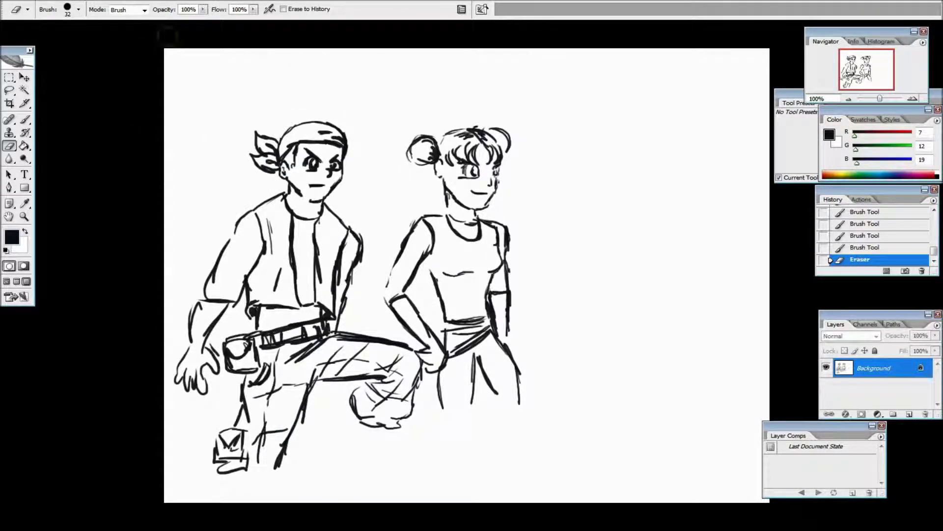
left_click_drag(934, 251, 934, 211)
left_click(840, 214)
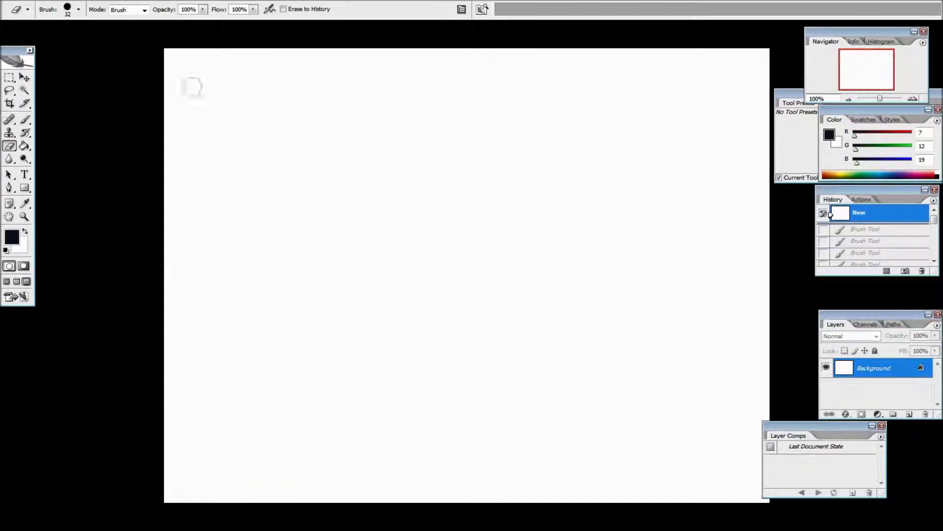
Switch to the Brush tool and set its diameter to 19 px
left_click(25, 119)
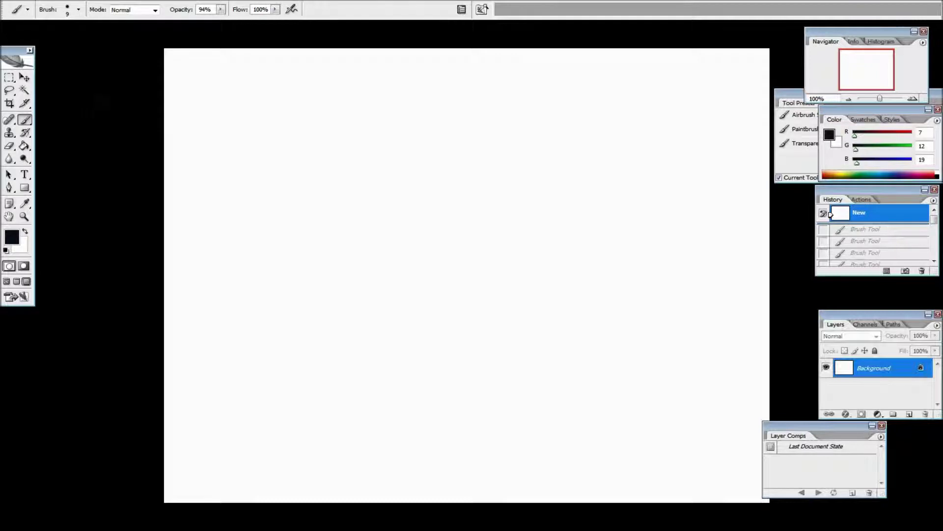
left_click(78, 9)
left_click_drag(22, 42, 21, 42)
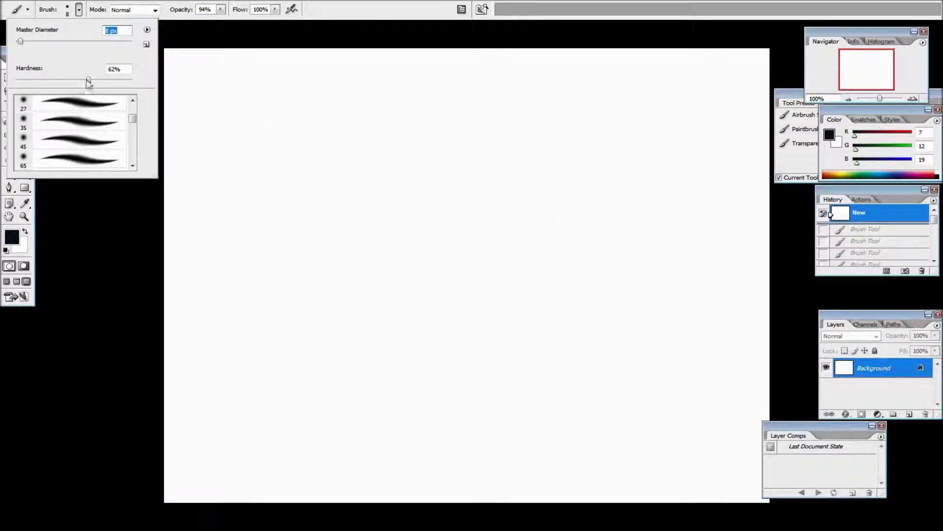
left_click_drag(20, 41, 30, 42)
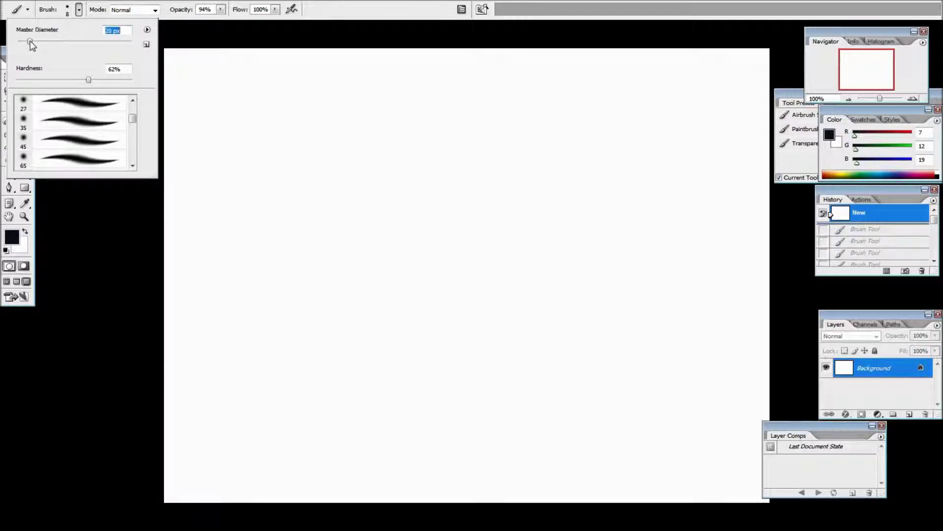
left_click(192, 164)
left_click(68, 10)
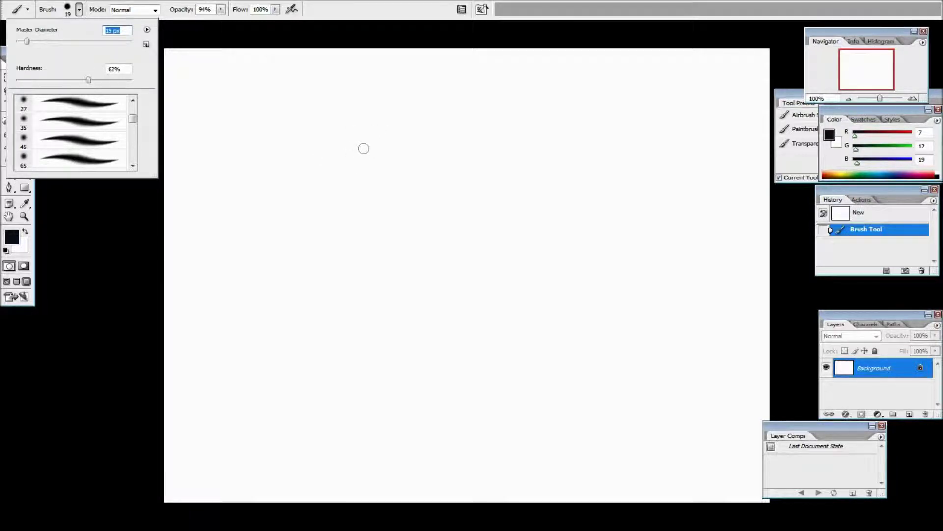
Paint a rounded black blob from dots and thick overlapping strokes in the upper part of the canvas
left_click(355, 144)
left_click(358, 144)
left_click(359, 145)
left_click(359, 147)
left_click(358, 146)
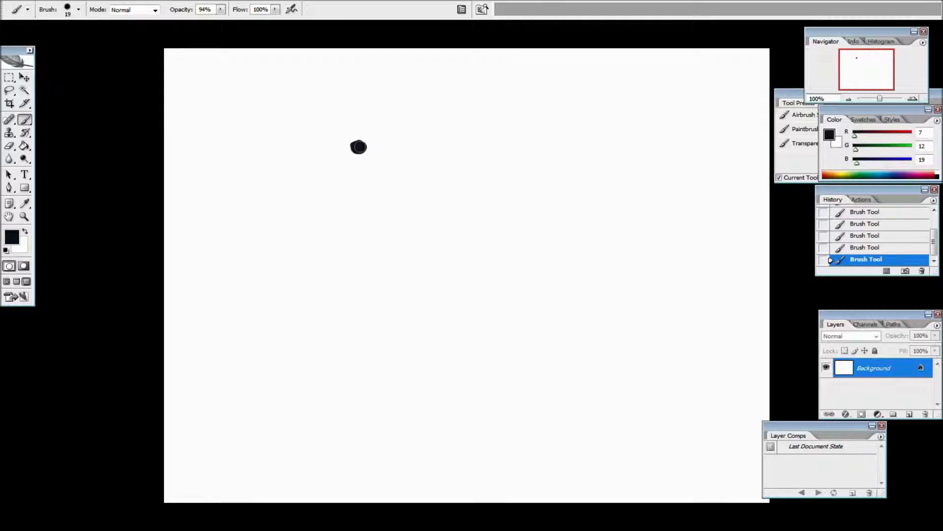
left_click(355, 152)
left_click(352, 150)
left_click(363, 159)
mouse_move(363, 160)
left_mouse_down()
mouse_move(359, 177)
mouse_move(366, 164)
left_mouse_up()
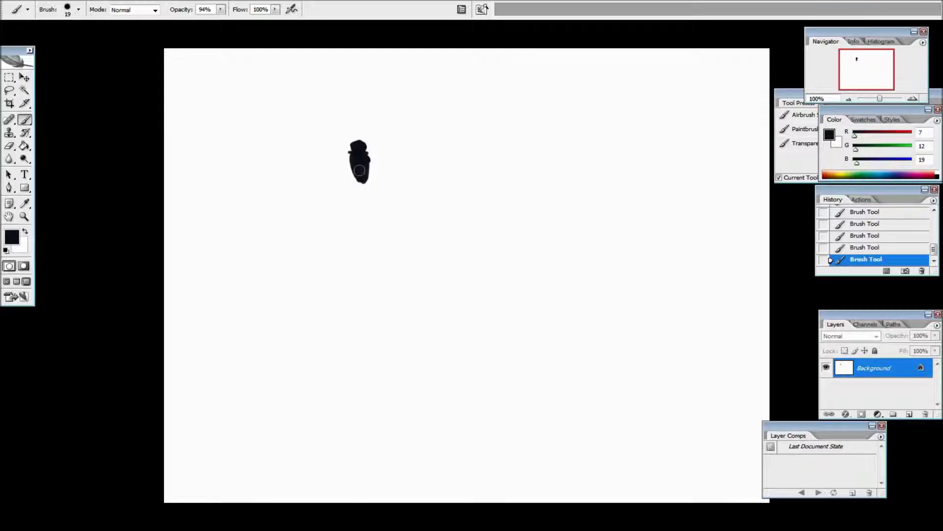
mouse_move(367, 157)
left_mouse_down()
mouse_move(377, 172)
mouse_move(350, 154)
mouse_move(344, 181)
mouse_move(376, 162)
mouse_move(362, 190)
mouse_move(372, 195)
mouse_move(366, 184)
mouse_move(375, 217)
mouse_move(367, 189)
mouse_move(368, 204)
mouse_move(354, 202)
mouse_move(359, 189)
mouse_move(348, 219)
mouse_move(366, 177)
mouse_move(356, 163)
mouse_move(376, 202)
mouse_move(403, 177)
mouse_move(388, 216)
left_mouse_up()
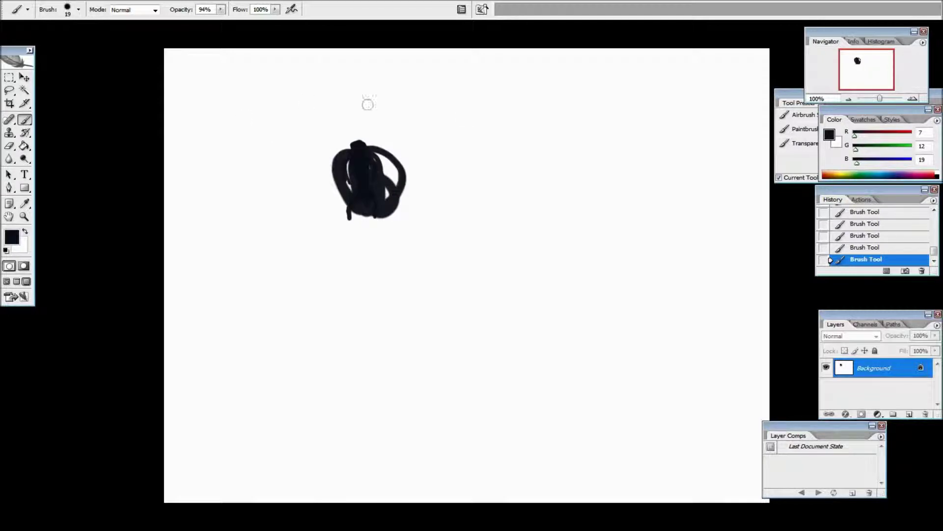
Revert the canvas to its blank New state and reduce the brush diameter to 8 px
left_click_drag(934, 254, 934, 215)
left_click(835, 213)
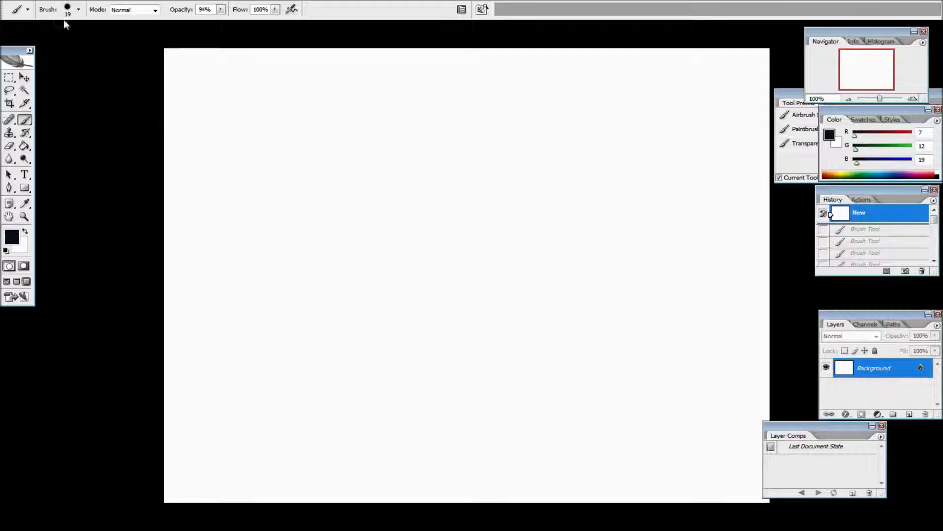
left_click(78, 9)
left_click_drag(28, 42, 20, 42)
left_click(49, 199)
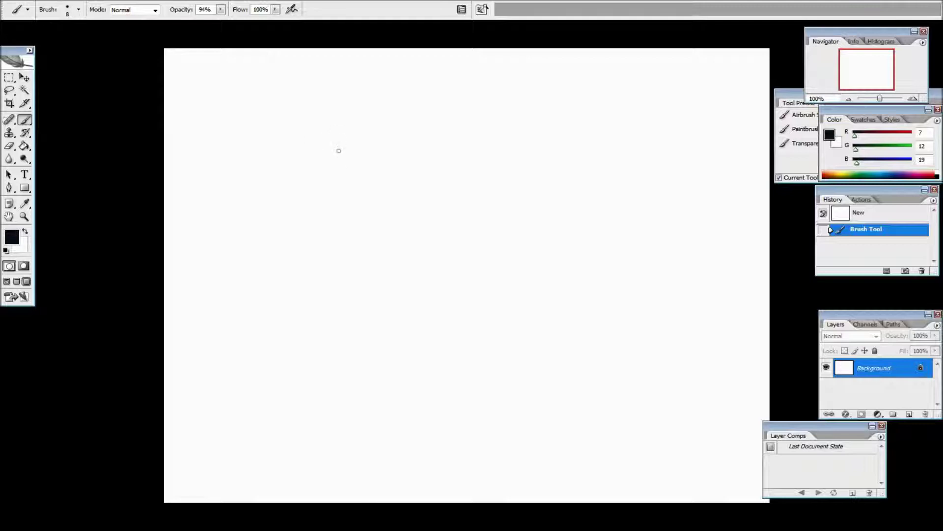
Sketch a face's eyes, nose, mouth and angled eyebrows, filling the eyes and joining them into round dark glasses
left_click_drag(325, 146, 333, 146)
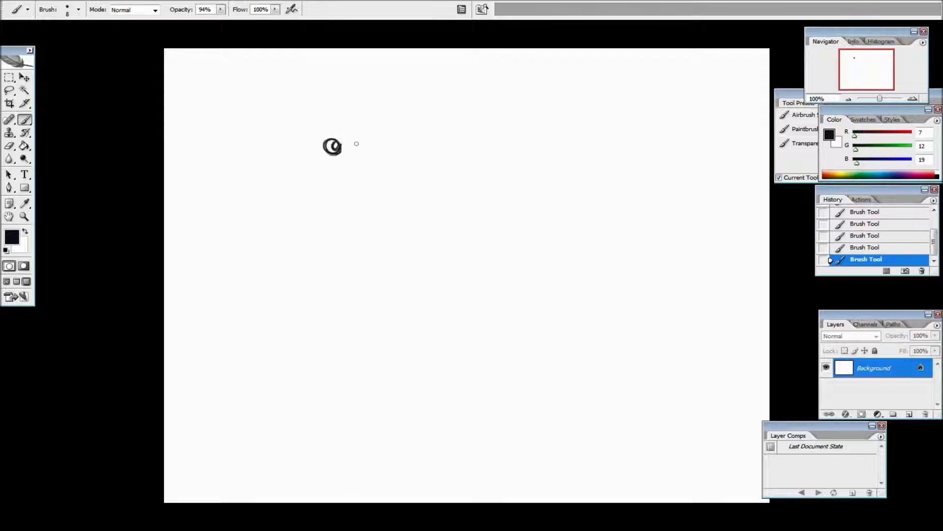
mouse_move(357, 146)
left_mouse_down()
mouse_move(366, 147)
mouse_move(351, 151)
mouse_move(359, 150)
left_mouse_up()
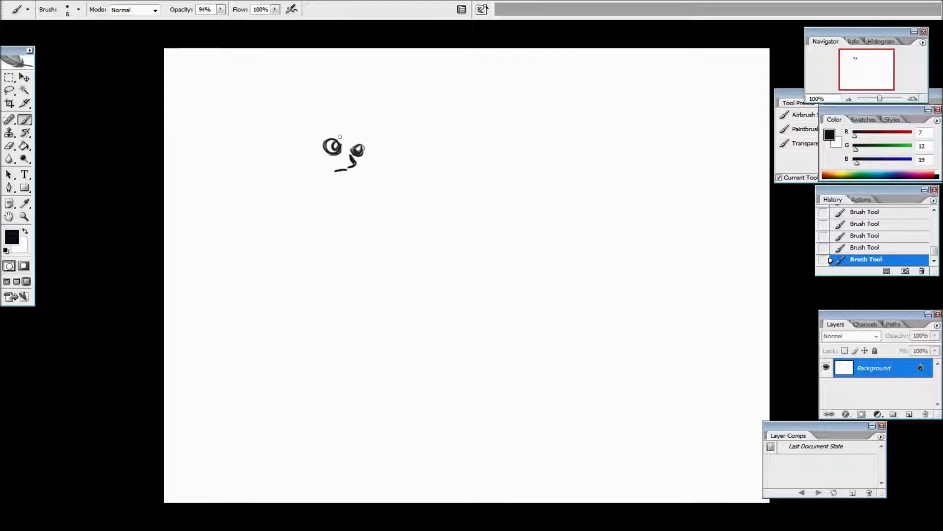
left_click_drag(325, 132, 344, 139)
left_click_drag(355, 146, 358, 150)
mouse_move(346, 145)
left_mouse_down()
mouse_move(329, 149)
mouse_move(359, 148)
left_mouse_up()
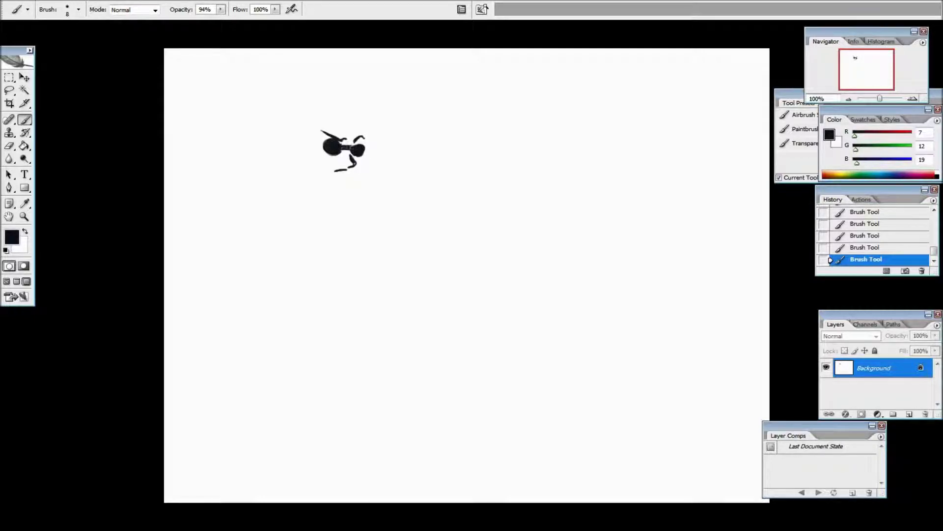
Draw the glasses' arm, jawline, hair, ear and neck around the facial features to complete the man's head
left_click_drag(318, 143, 309, 143)
mouse_move(361, 127)
left_mouse_down()
mouse_move(349, 191)
mouse_move(330, 193)
mouse_move(305, 170)
left_mouse_up()
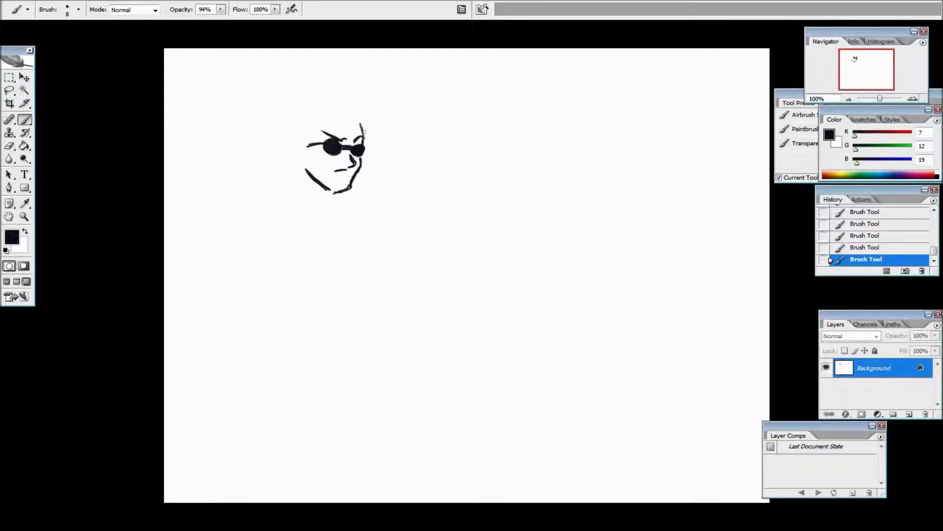
mouse_move(363, 129)
left_mouse_down()
mouse_move(365, 118)
mouse_move(312, 126)
mouse_move(364, 101)
mouse_move(327, 96)
mouse_move(292, 120)
mouse_move(304, 163)
left_mouse_up()
mouse_move(299, 141)
left_mouse_down()
mouse_move(303, 202)
mouse_move(338, 211)
left_mouse_up()
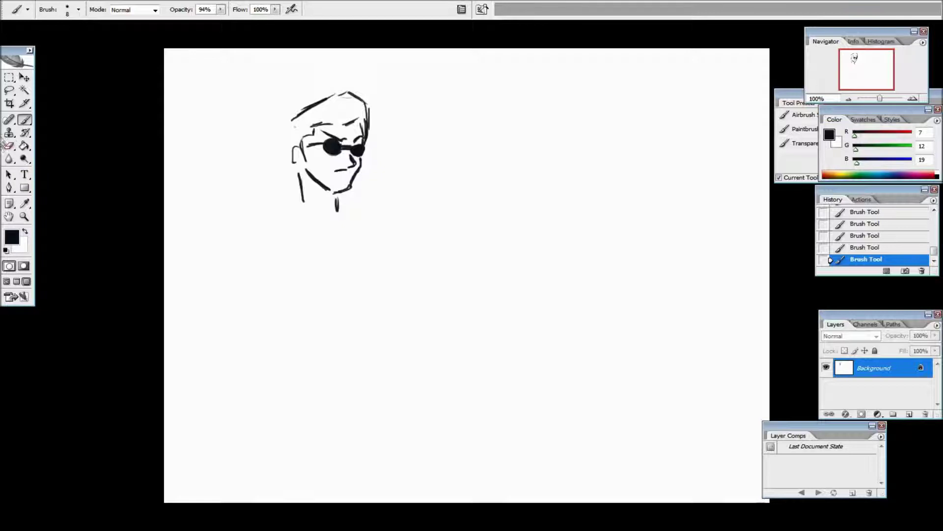
Erase the whole head with the dark glasses and return to the Brush tool
left_click(9, 145)
mouse_move(285, 157)
left_mouse_down()
mouse_move(333, 158)
mouse_move(341, 96)
mouse_move(363, 147)
mouse_move(389, 103)
mouse_move(362, 106)
mouse_move(392, 147)
mouse_move(241, 82)
mouse_move(209, 88)
mouse_move(264, 153)
mouse_move(324, 200)
mouse_move(299, 169)
mouse_move(384, 224)
mouse_move(380, 203)
mouse_move(343, 179)
mouse_move(312, 201)
mouse_move(333, 208)
mouse_move(328, 174)
mouse_move(275, 172)
mouse_move(320, 191)
mouse_move(331, 168)
left_mouse_up()
left_click(24, 120)
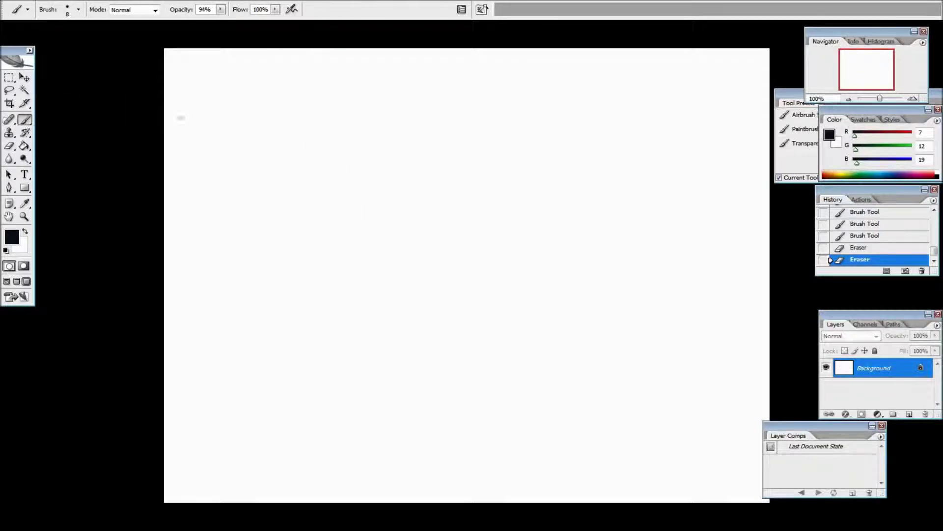
Sketch a small bear's head with round ears, eyes, nose and mouth, and erase it completely
mouse_move(344, 156)
left_mouse_down()
mouse_move(307, 132)
mouse_move(294, 137)
mouse_move(292, 158)
mouse_move(302, 133)
mouse_move(321, 132)
mouse_move(347, 155)
mouse_move(342, 162)
mouse_move(337, 135)
mouse_move(341, 168)
mouse_move(307, 135)
mouse_move(319, 131)
mouse_move(294, 131)
mouse_move(294, 123)
mouse_move(294, 138)
mouse_move(305, 125)
mouse_move(294, 124)
mouse_move(350, 139)
mouse_move(347, 150)
mouse_move(333, 129)
mouse_move(308, 143)
mouse_move(306, 150)
mouse_move(334, 153)
mouse_move(310, 147)
mouse_move(329, 162)
mouse_move(308, 166)
left_mouse_up()
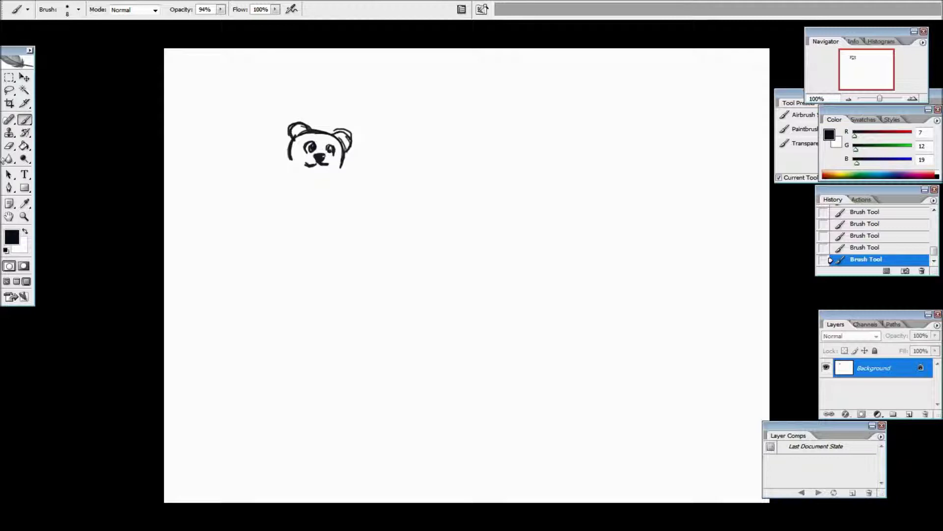
left_click(9, 145)
mouse_move(305, 175)
left_mouse_down()
mouse_move(287, 137)
mouse_move(370, 157)
mouse_move(346, 151)
left_mouse_up()
left_click(25, 120)
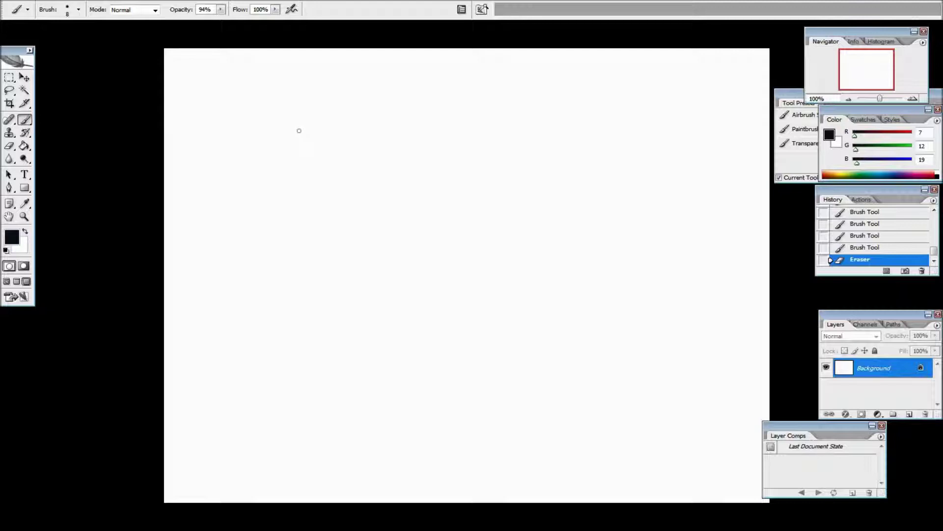
Sketch a bald head in right-facing profile with an ear, plus the first lines of the neck, shoulders and both arms
mouse_move(295, 122)
left_mouse_down()
mouse_move(297, 157)
mouse_move(283, 163)
left_mouse_up()
mouse_move(289, 121)
left_mouse_down()
mouse_move(265, 123)
mouse_move(262, 146)
left_mouse_up()
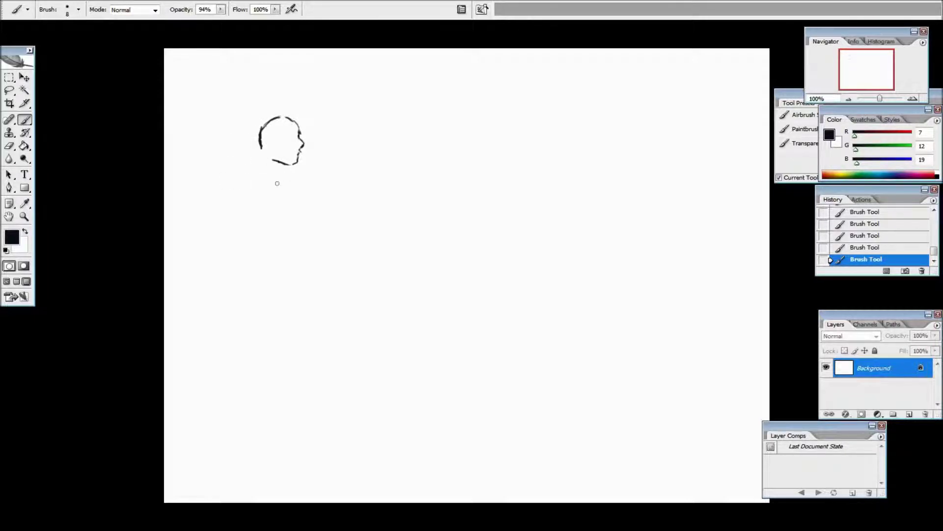
mouse_move(249, 147)
left_mouse_down()
mouse_move(222, 134)
mouse_move(205, 145)
left_mouse_up()
mouse_move(278, 163)
left_mouse_down()
mouse_move(300, 184)
mouse_move(328, 175)
left_mouse_up()
left_click_drag(269, 156, 263, 147)
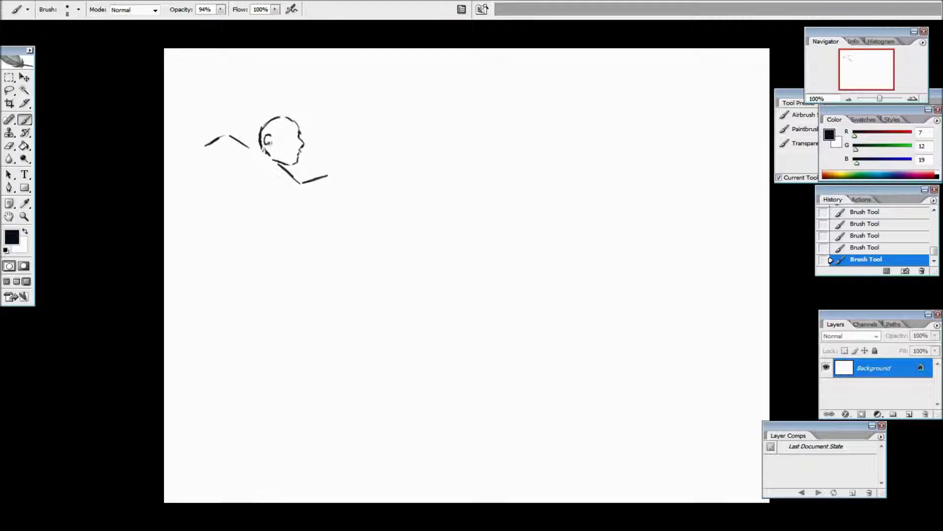
Thicken the line of the rear shoulder and upper arm, and erase the stray strokes tried on the chest
left_click_drag(254, 151, 244, 145)
mouse_move(254, 164)
left_mouse_down()
mouse_move(230, 159)
mouse_move(256, 147)
mouse_move(217, 136)
left_mouse_up()
left_click_drag(257, 158, 270, 168)
left_click_drag(274, 174, 263, 184)
left_click(9, 146)
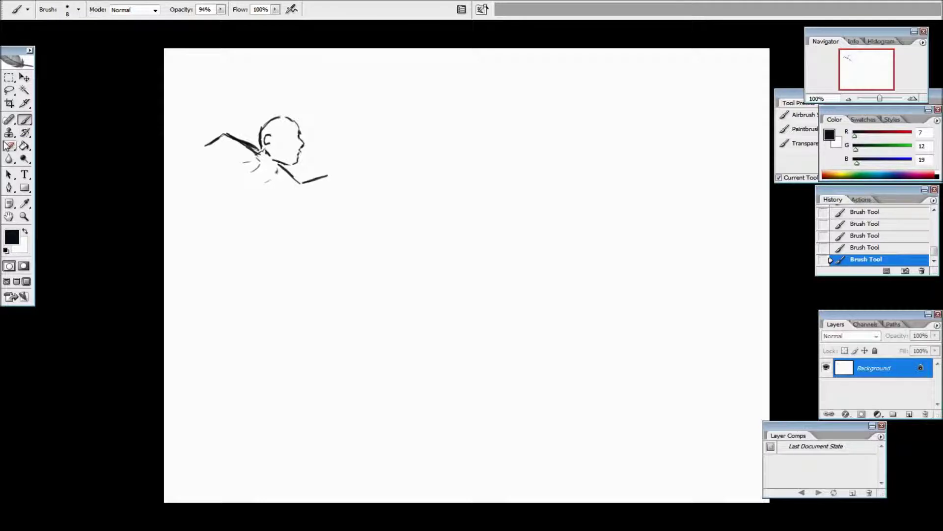
mouse_move(268, 181)
left_mouse_down()
mouse_move(228, 154)
mouse_move(273, 180)
left_mouse_up()
key("b")
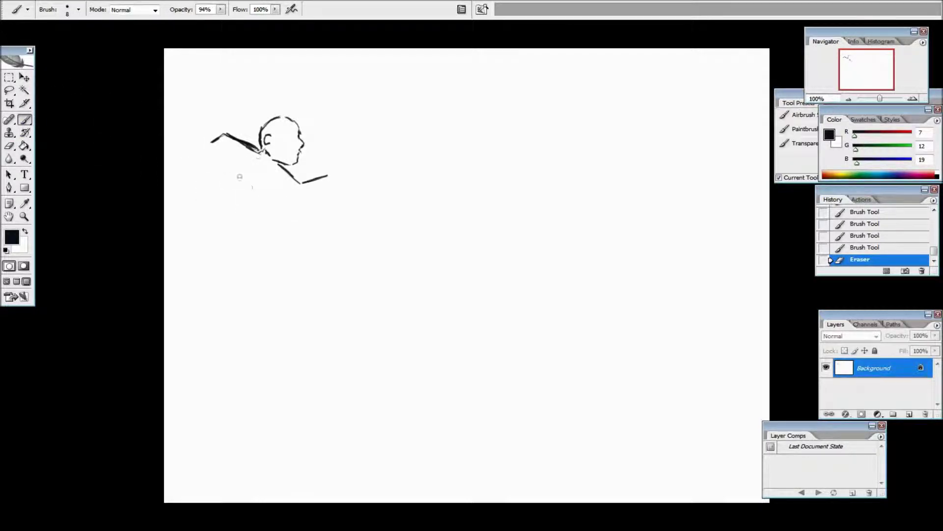
Clean up the shoulder area with the eraser and redraw the shirt collar and the folds of the front short sleeve
mouse_move(260, 154)
left_mouse_down()
mouse_move(237, 158)
mouse_move(249, 157)
mouse_move(244, 175)
mouse_move(291, 179)
mouse_move(281, 174)
mouse_move(270, 186)
mouse_move(276, 176)
mouse_move(253, 165)
left_mouse_up()
left_click(9, 146)
mouse_move(231, 177)
left_mouse_down()
mouse_move(241, 162)
mouse_move(280, 167)
mouse_move(273, 154)
mouse_move(299, 183)
left_mouse_up()
left_click(25, 120)
mouse_move(258, 150)
left_mouse_down()
mouse_move(268, 157)
mouse_move(245, 144)
left_mouse_up()
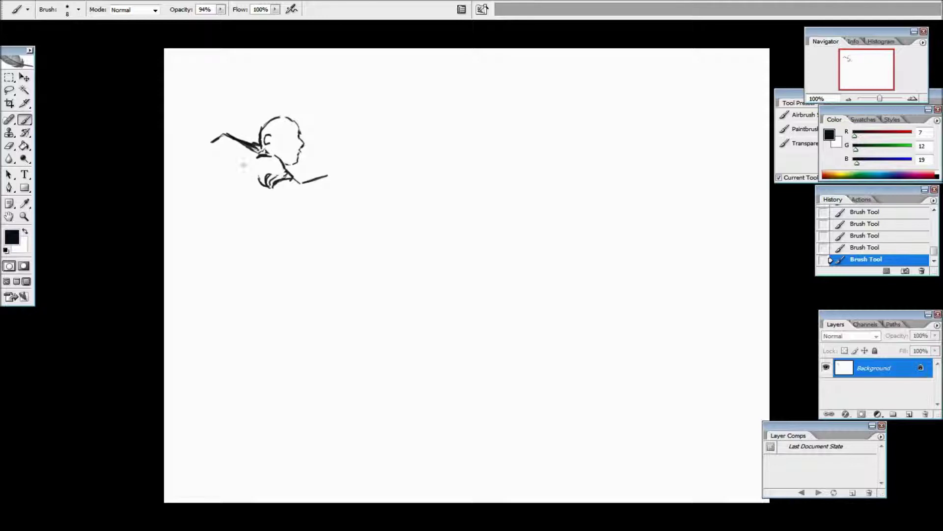
Draw the underside of the forward arm and the outline of the leaning torso down to the waist
mouse_move(296, 185)
left_mouse_down()
mouse_move(315, 198)
mouse_move(278, 193)
left_mouse_up()
mouse_move(258, 150)
left_mouse_down()
mouse_move(209, 162)
mouse_move(253, 190)
mouse_move(248, 222)
left_mouse_up()
mouse_move(256, 186)
left_mouse_down()
mouse_move(249, 231)
mouse_move(219, 184)
left_mouse_up()
mouse_move(246, 218)
left_mouse_down()
mouse_move(209, 163)
mouse_move(194, 165)
mouse_move(209, 177)
mouse_move(194, 198)
left_mouse_up()
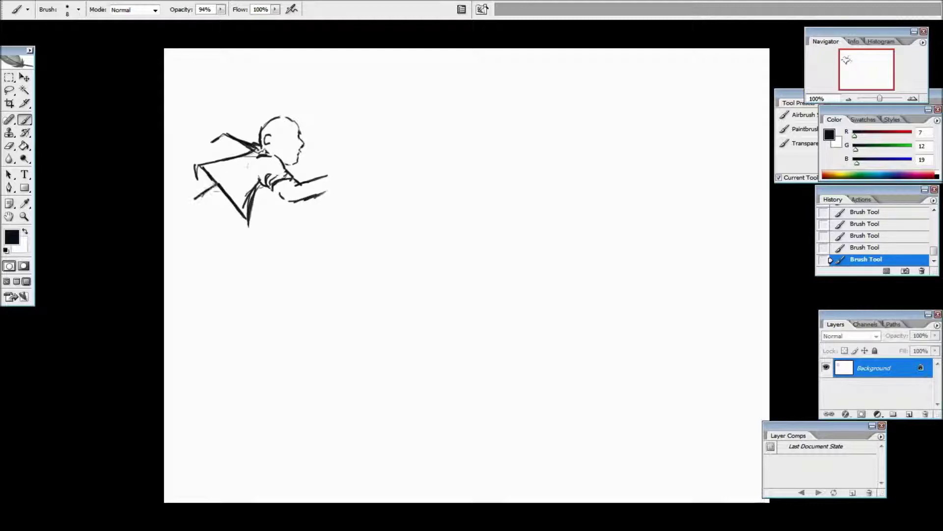
Sketch the runner's bent front leg with its trouser cuff and the rear leg stretching backward
mouse_move(256, 199)
left_mouse_down()
mouse_move(300, 225)
mouse_move(288, 222)
mouse_move(303, 245)
mouse_move(287, 254)
left_mouse_up()
left_click_drag(294, 218, 313, 236)
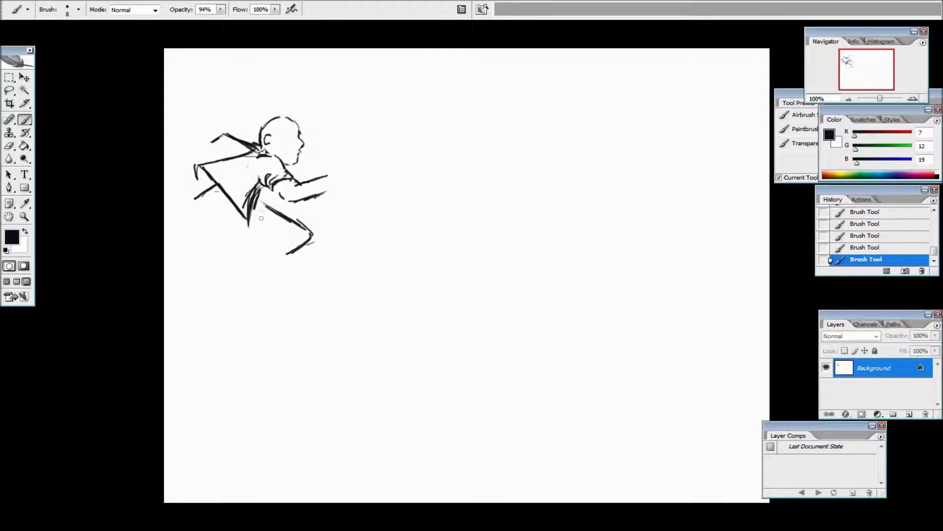
left_click_drag(247, 224, 298, 260)
mouse_move(267, 231)
left_mouse_down()
mouse_move(282, 234)
mouse_move(256, 241)
mouse_move(271, 248)
mouse_move(253, 253)
mouse_move(256, 242)
mouse_move(207, 205)
mouse_move(217, 219)
mouse_move(183, 222)
left_mouse_up()
mouse_move(210, 191)
left_mouse_down()
mouse_move(172, 218)
mouse_move(194, 245)
left_mouse_up()
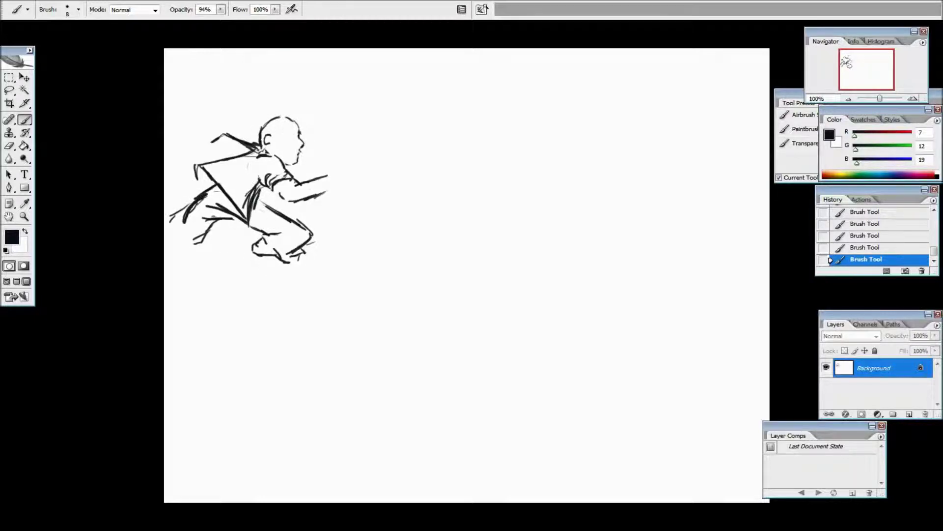
Outline the bent rear arm, and shade the waist and shirt folds with heavy dark strokes
mouse_move(246, 144)
left_mouse_down()
mouse_move(230, 138)
mouse_move(222, 150)
left_mouse_up()
left_click_drag(220, 142, 203, 154)
mouse_move(230, 198)
left_mouse_down()
mouse_move(204, 191)
mouse_move(189, 200)
mouse_move(211, 204)
mouse_move(186, 202)
mouse_move(203, 206)
mouse_move(205, 192)
mouse_move(199, 196)
left_mouse_up()
left_click(8, 146)
left_click(25, 119)
left_click_drag(222, 201, 196, 197)
mouse_move(242, 224)
left_mouse_down()
mouse_move(190, 190)
mouse_move(187, 209)
mouse_move(167, 219)
mouse_move(195, 225)
mouse_move(189, 231)
left_mouse_up()
mouse_move(210, 191)
left_mouse_down()
mouse_move(235, 201)
mouse_move(222, 197)
mouse_move(255, 178)
mouse_move(192, 190)
left_mouse_up()
mouse_move(241, 167)
left_mouse_down()
mouse_move(204, 164)
mouse_move(242, 167)
mouse_move(233, 159)
left_mouse_up()
Draw the forward fist, the front shoe and the rear hand, and extend the lines of the rear lower leg
mouse_move(304, 186)
left_mouse_down()
mouse_move(338, 184)
mouse_move(334, 166)
mouse_move(333, 181)
left_mouse_up()
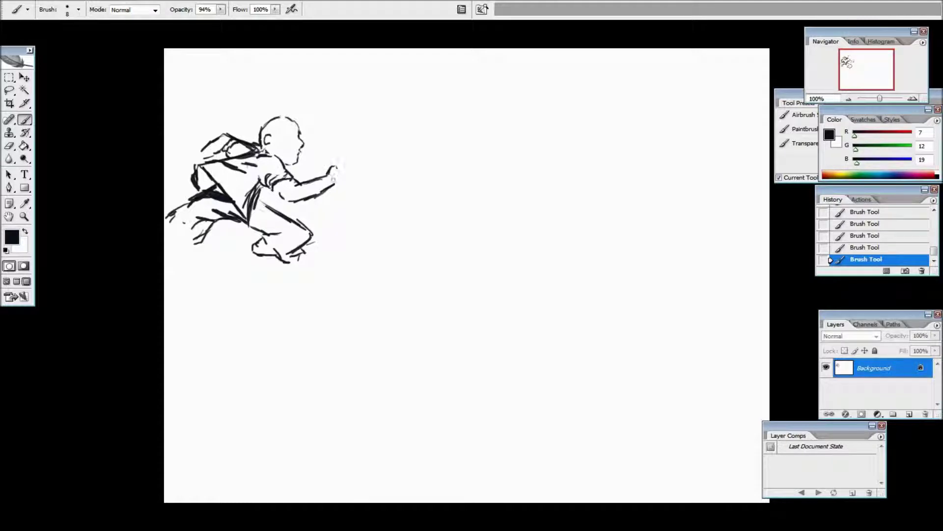
mouse_move(349, 174)
left_mouse_down()
mouse_move(344, 168)
mouse_move(336, 172)
mouse_move(348, 176)
mouse_move(328, 183)
left_mouse_up()
mouse_move(269, 264)
left_mouse_down()
mouse_move(285, 288)
mouse_move(242, 279)
mouse_move(239, 268)
mouse_move(258, 257)
mouse_move(262, 285)
mouse_move(245, 273)
left_mouse_up()
mouse_move(180, 232)
left_mouse_down()
mouse_move(187, 241)
mouse_move(170, 247)
left_mouse_up()
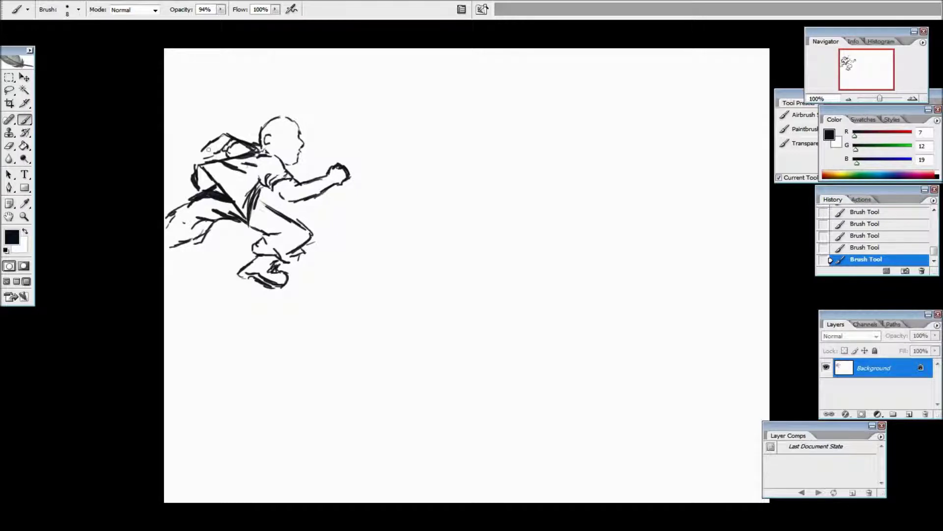
mouse_move(196, 148)
left_mouse_down()
mouse_move(200, 157)
mouse_move(187, 162)
left_mouse_up()
Strengthen the outline of the runner's skull and forehead with smooth dark strokes at 300% zoom
left_click_drag(290, 117, 272, 121)
key("ctrl+plus")
key("ctrl+plus")
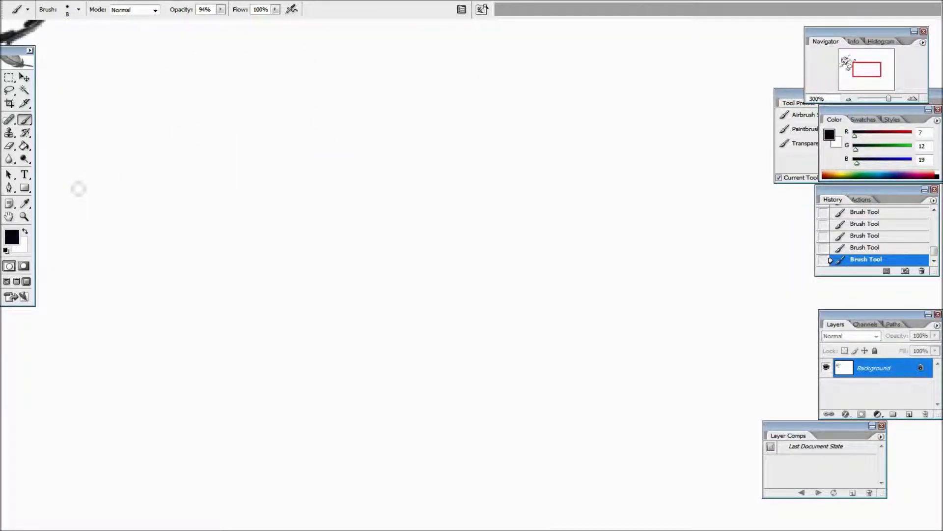
left_click(9, 216)
mouse_move(52, 203)
left_mouse_down()
mouse_move(303, 247)
mouse_move(461, 373)
mouse_move(608, 437)
left_mouse_up()
left_click(25, 119)
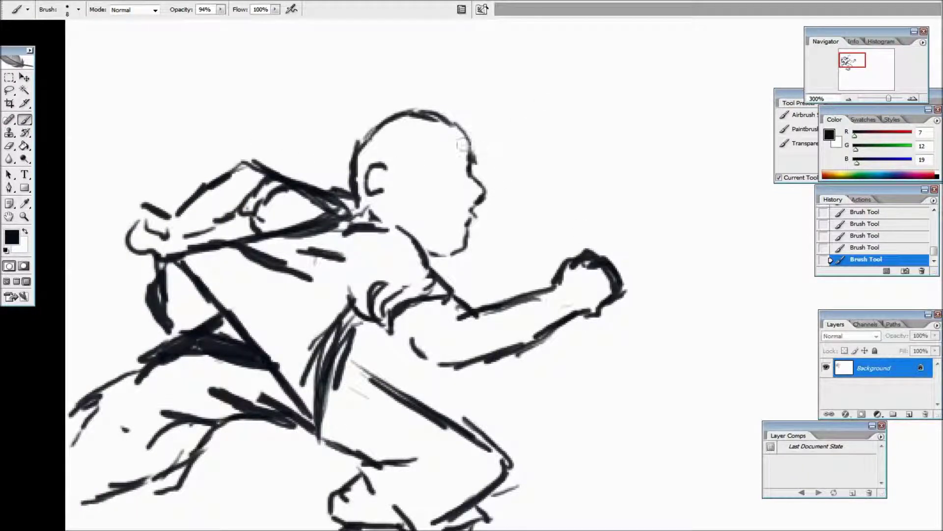
mouse_move(462, 153)
left_mouse_down()
mouse_move(453, 135)
mouse_move(414, 118)
mouse_move(437, 123)
mouse_move(381, 125)
left_mouse_up()
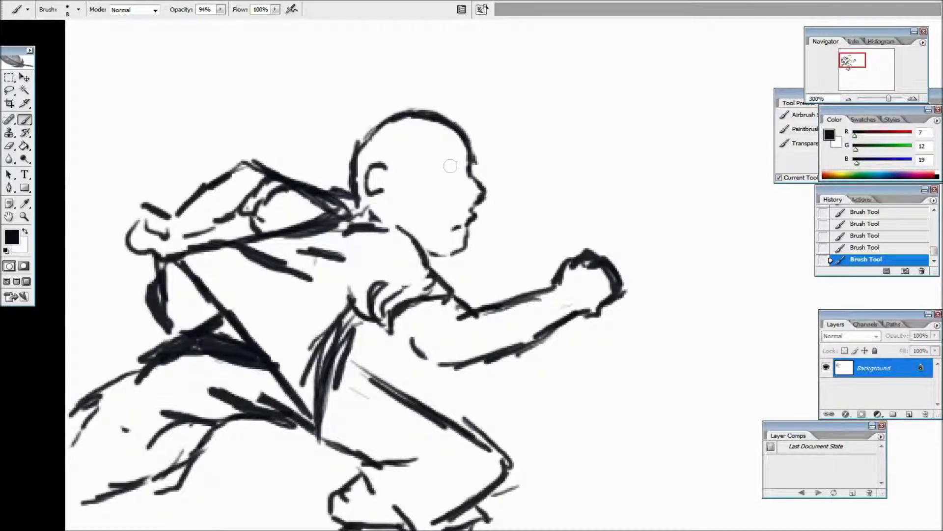
Add the eye, eyebrow and nostril to the runner's face, and mark details on the forward upper arm below the sleeve
left_click_drag(444, 176, 456, 168)
mouse_move(445, 159)
left_mouse_down()
mouse_move(457, 161)
mouse_move(436, 160)
left_mouse_up()
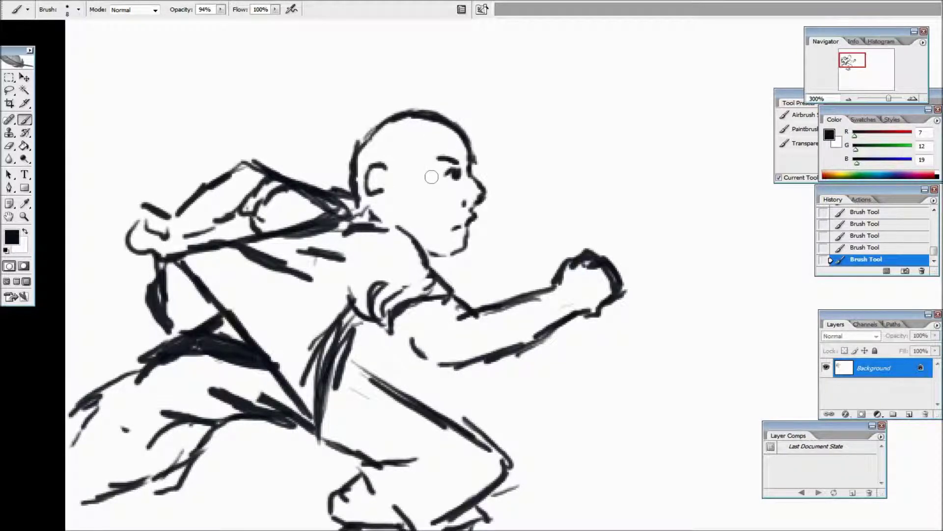
mouse_move(428, 337)
left_mouse_down()
mouse_move(405, 350)
mouse_move(397, 344)
mouse_move(420, 320)
mouse_move(397, 328)
left_mouse_up()
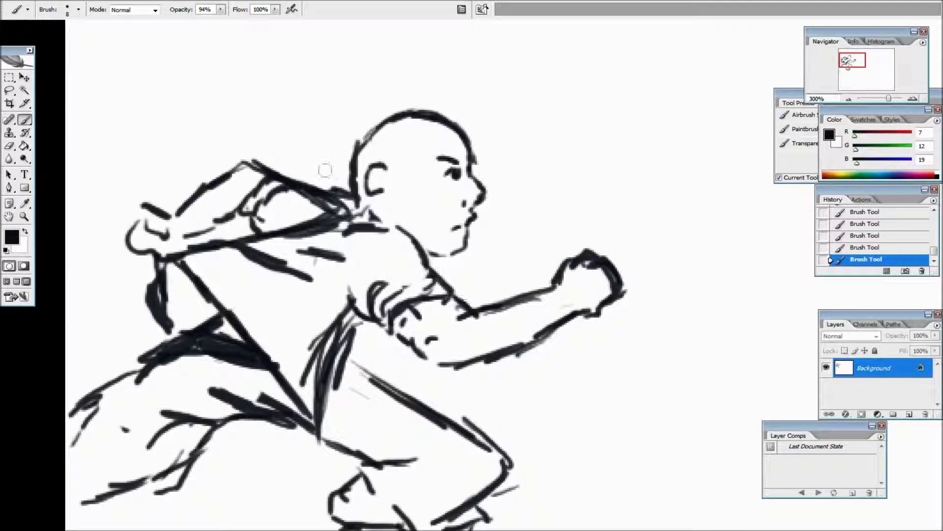
Draw tied-back hair strands, a sideburn and a ponytail on the runner's head, and extend the rear leg line to the canvas edge
mouse_move(431, 129)
left_mouse_down()
mouse_move(445, 120)
mouse_move(400, 116)
mouse_move(412, 120)
mouse_move(388, 133)
mouse_move(393, 126)
mouse_move(366, 129)
left_mouse_up()
mouse_move(417, 146)
left_mouse_down()
mouse_move(350, 146)
mouse_move(406, 152)
mouse_move(355, 158)
mouse_move(408, 159)
mouse_move(366, 167)
mouse_move(423, 145)
mouse_move(350, 156)
mouse_move(353, 195)
mouse_move(316, 175)
mouse_move(342, 179)
mouse_move(315, 153)
mouse_move(344, 163)
mouse_move(317, 159)
mouse_move(364, 207)
mouse_move(406, 163)
mouse_move(400, 172)
mouse_move(386, 167)
mouse_move(406, 216)
mouse_move(378, 167)
mouse_move(379, 217)
mouse_move(374, 169)
mouse_move(386, 209)
left_mouse_up()
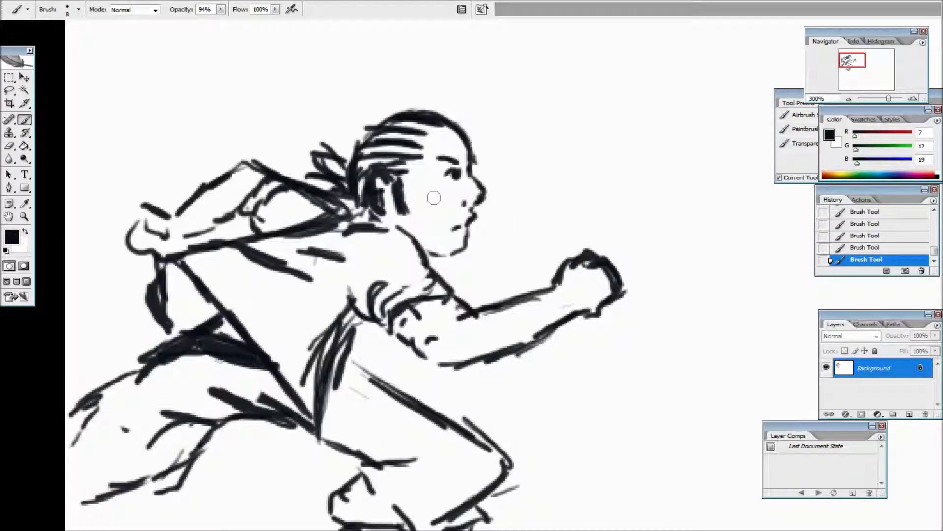
key("ctrl+minus")
key("ctrl+minus")
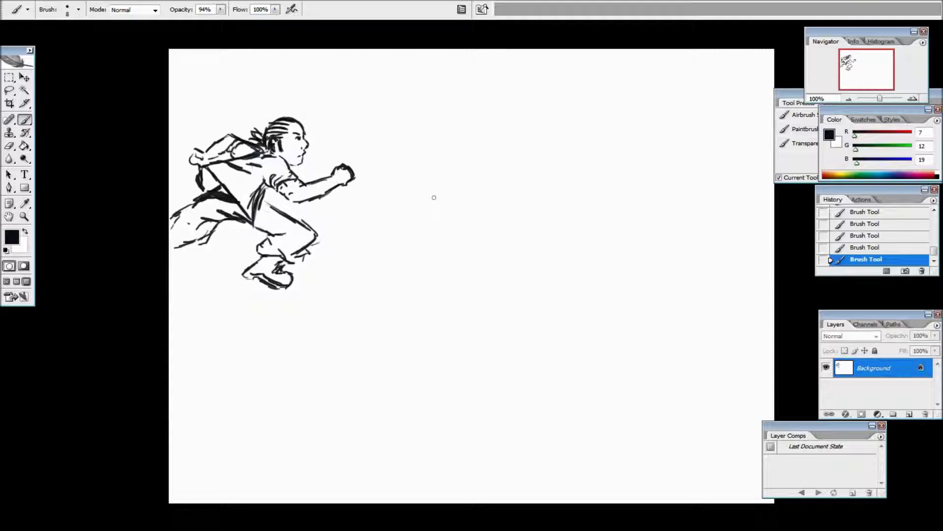
key("ctrl+plus")
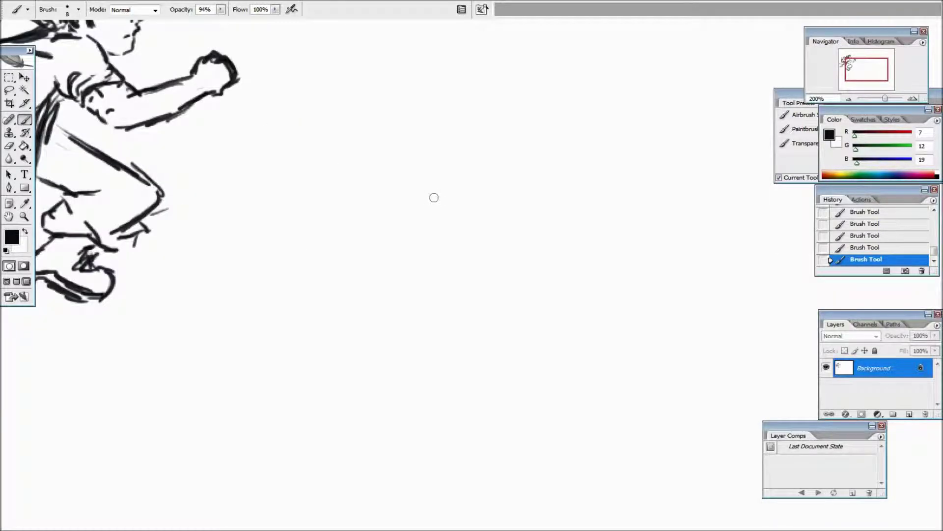
key("ctrl+minus")
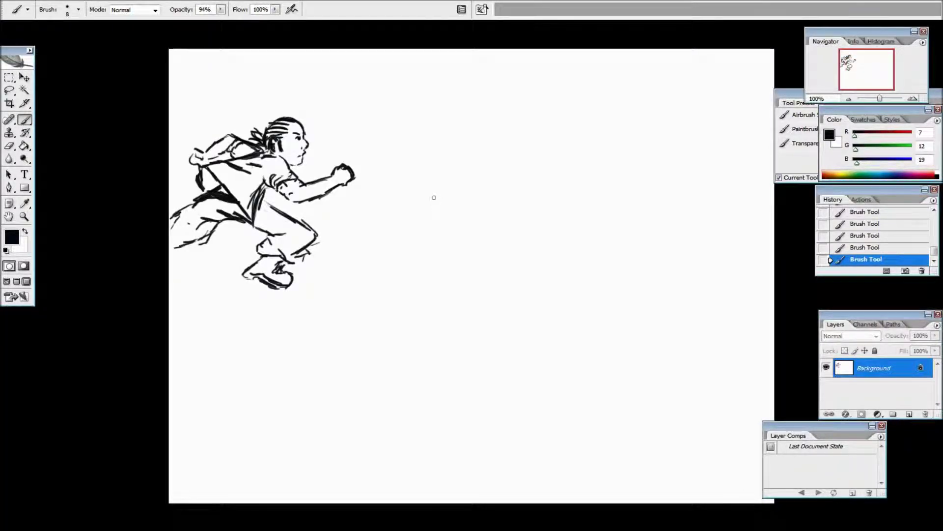
left_click_drag(169, 256, 189, 245)
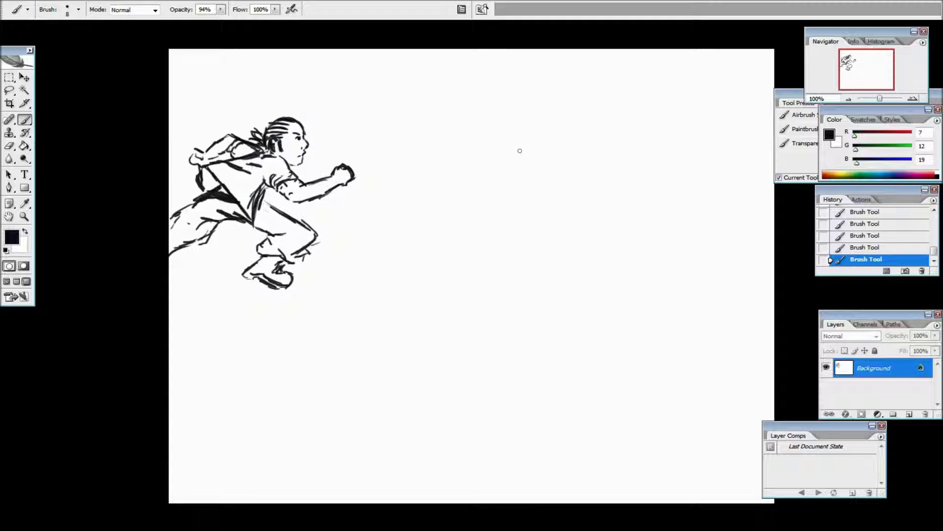
left_click_drag(520, 127, 526, 142)
key("ctrl+z")
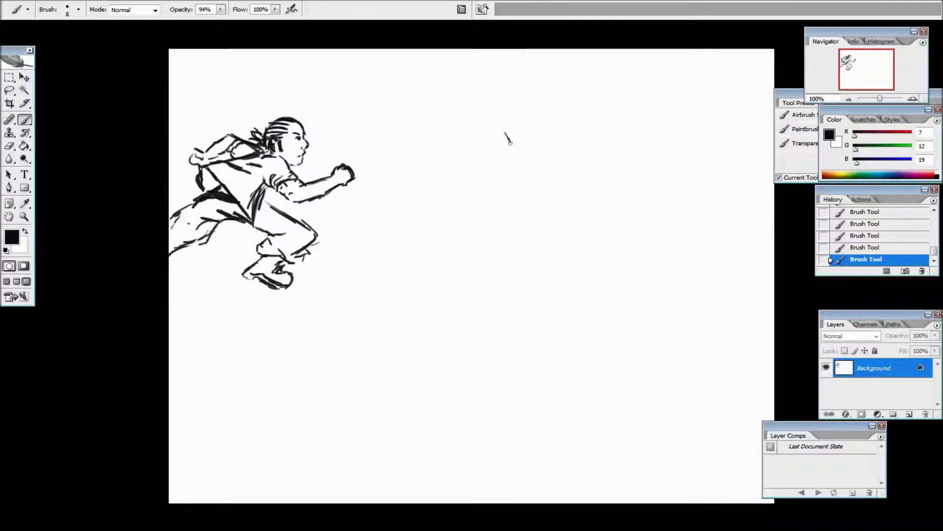
left_click_drag(510, 142, 510, 146)
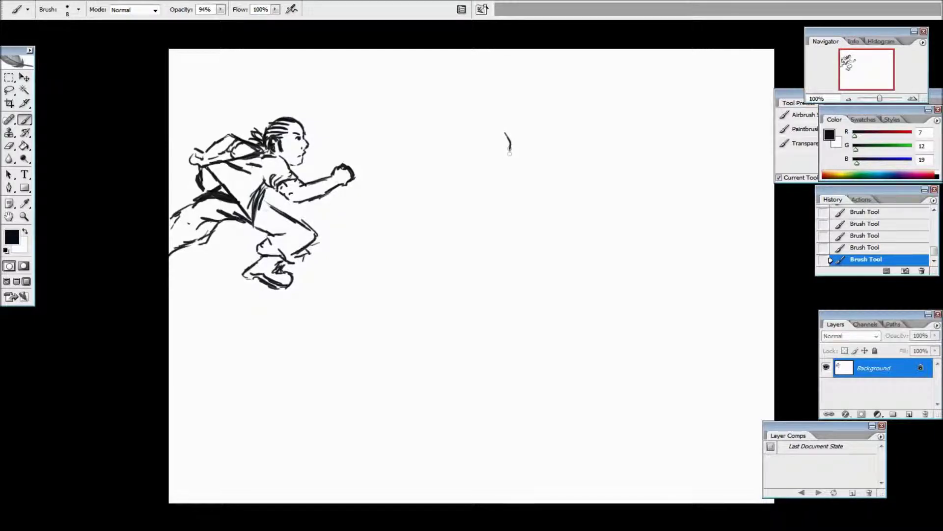
left_click_drag(512, 156, 511, 161)
left_click(9, 159)
left_click(9, 146)
left_click_drag(504, 140, 514, 180)
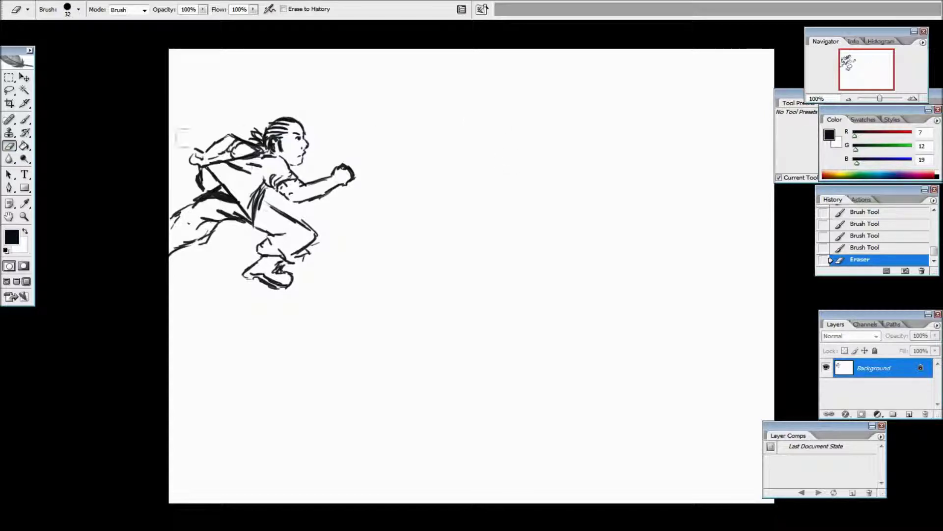
Try sketching a second man's head in profile ahead of the runner, with facial features, an ear and short dark hair
left_click(24, 120)
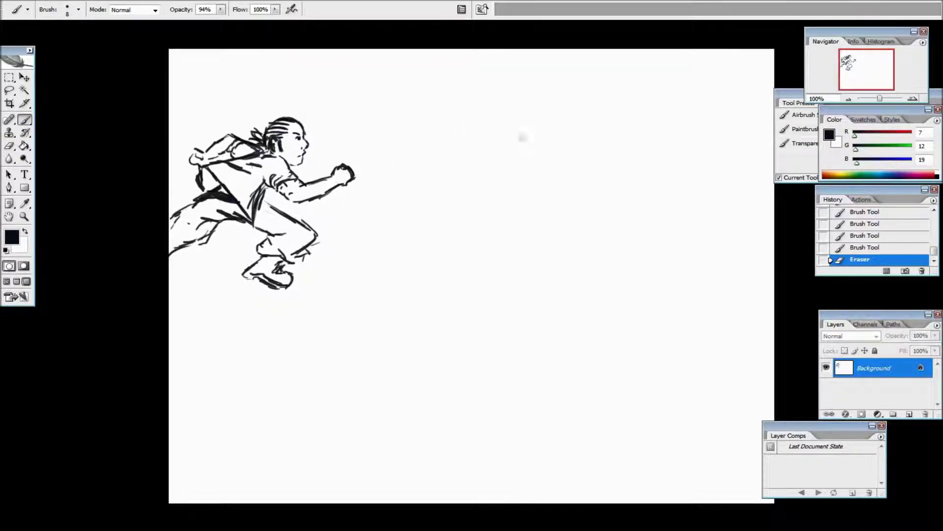
mouse_move(520, 136)
left_mouse_down()
mouse_move(531, 164)
mouse_move(524, 178)
left_mouse_up()
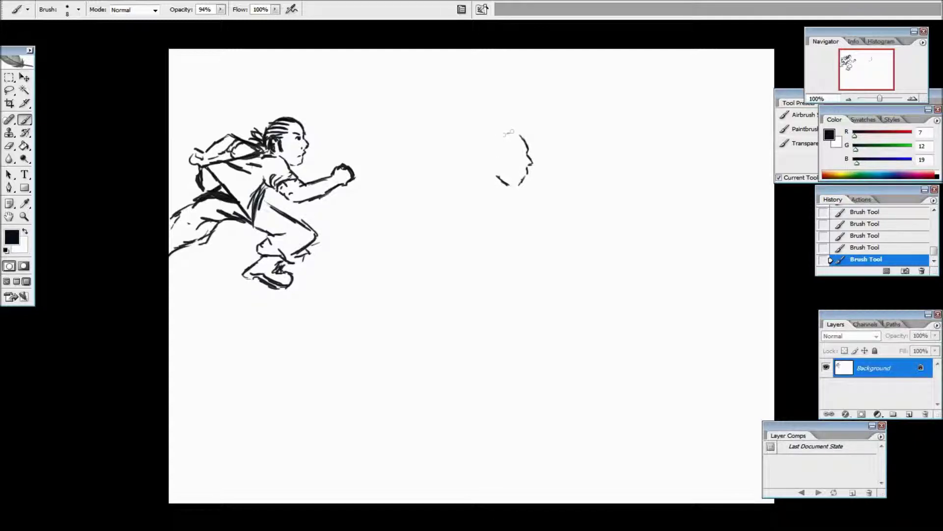
mouse_move(491, 136)
left_mouse_down()
mouse_move(511, 133)
mouse_move(522, 150)
left_mouse_up()
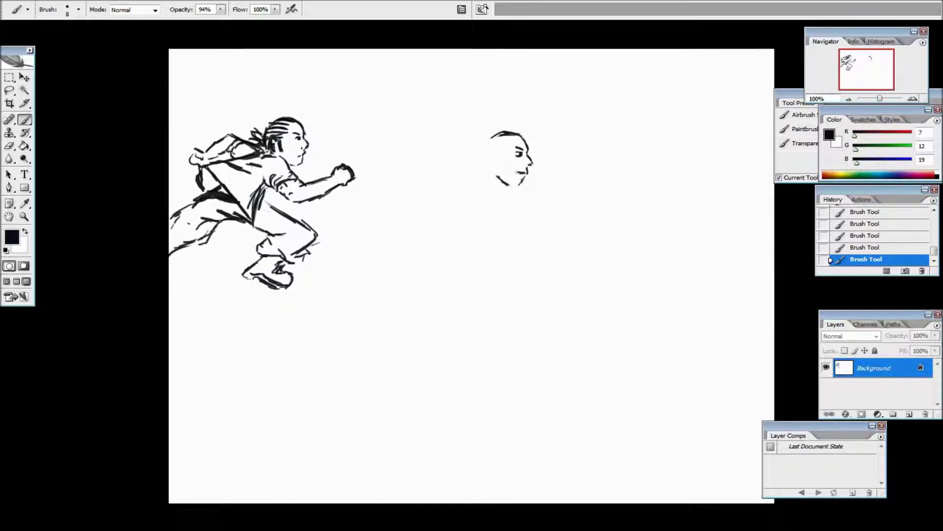
left_click_drag(500, 154, 488, 155)
left_click_drag(492, 133, 485, 143)
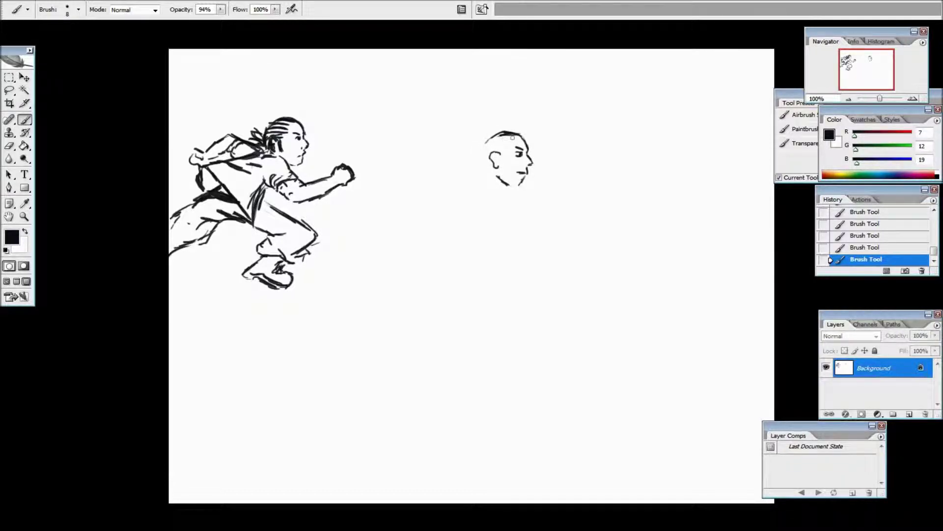
left_click_drag(512, 135, 487, 141)
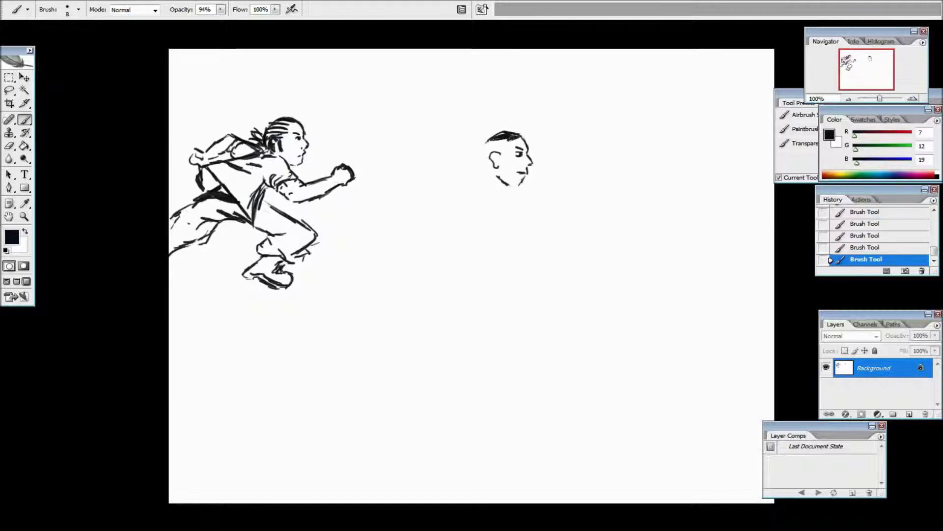
left_click_drag(495, 147, 486, 148)
Erase the short-haired head ahead of the runner completely with the Eraser tool
left_click(9, 146)
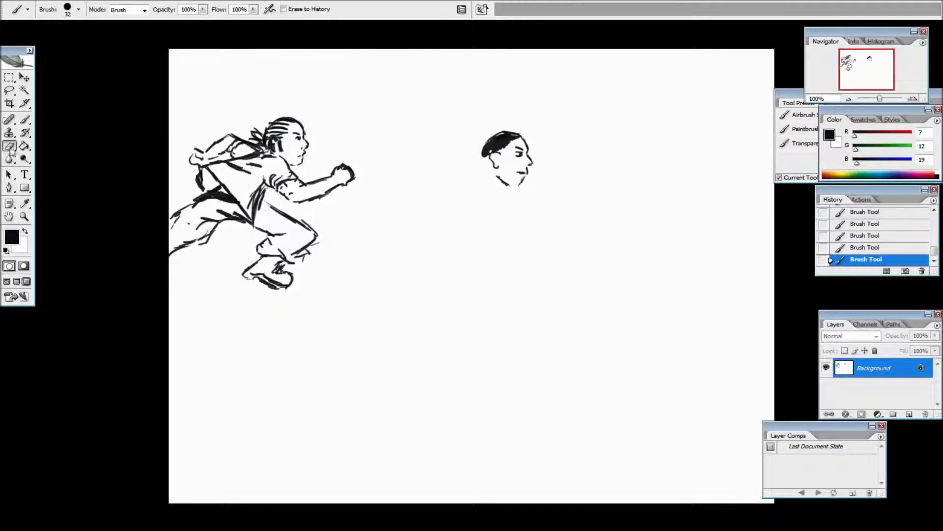
mouse_move(453, 159)
left_mouse_down()
mouse_move(473, 139)
mouse_move(479, 153)
mouse_move(522, 165)
mouse_move(542, 151)
left_mouse_up()
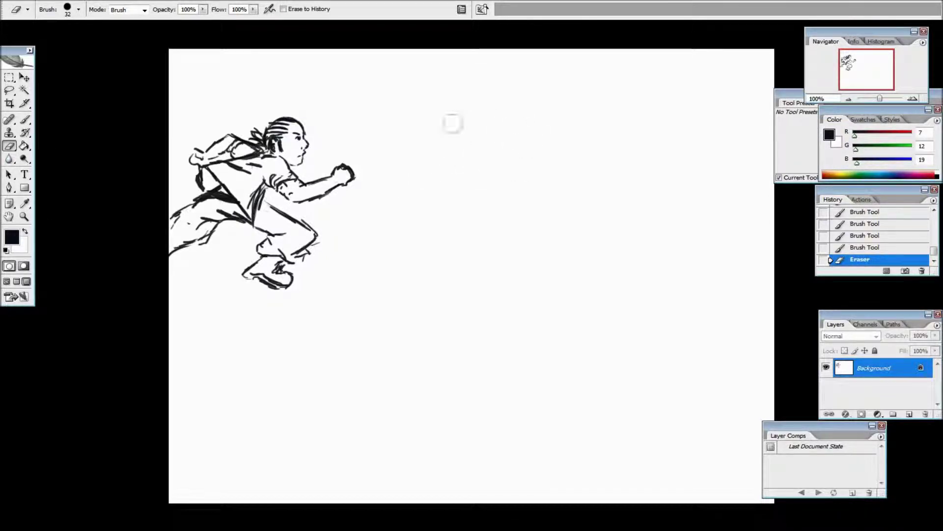
left_click(517, 141)
Brush in the eye and eyebrow of a new face on the empty canvas ahead of the runner, at 200% zoom
left_click(25, 120)
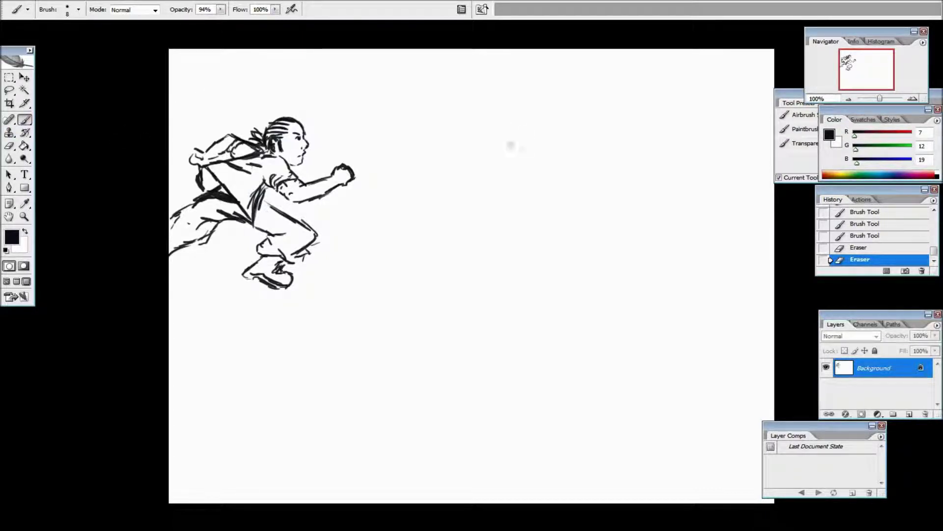
key("ctrl+plus")
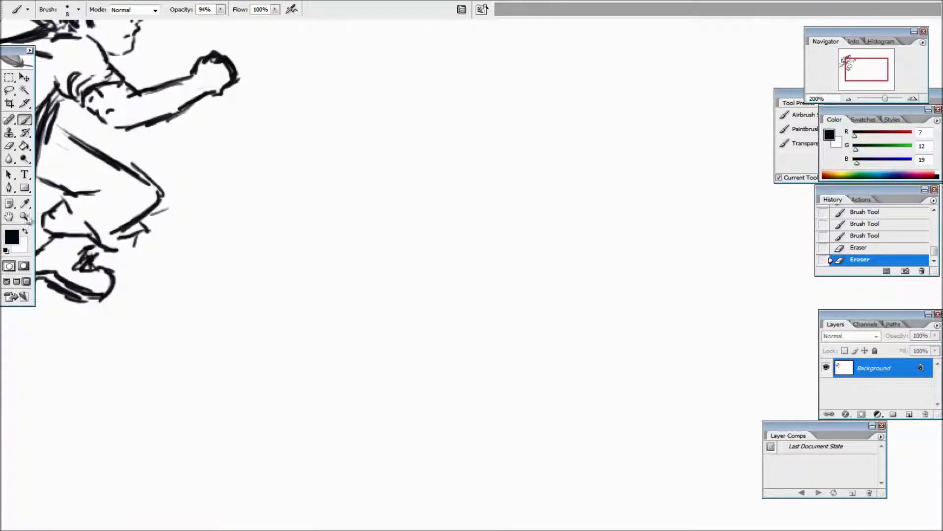
left_click(9, 217)
mouse_move(352, 104)
left_mouse_down()
mouse_move(391, 242)
mouse_move(387, 304)
left_mouse_up()
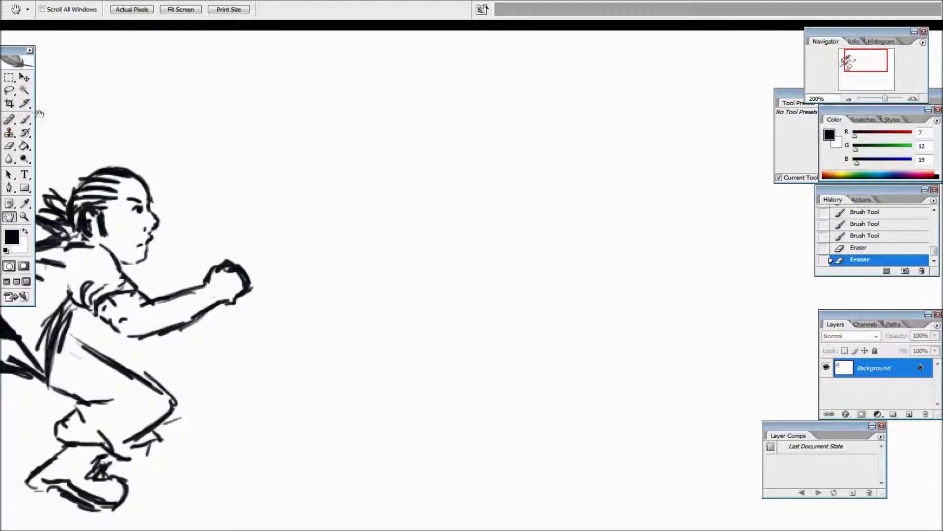
left_click(25, 119)
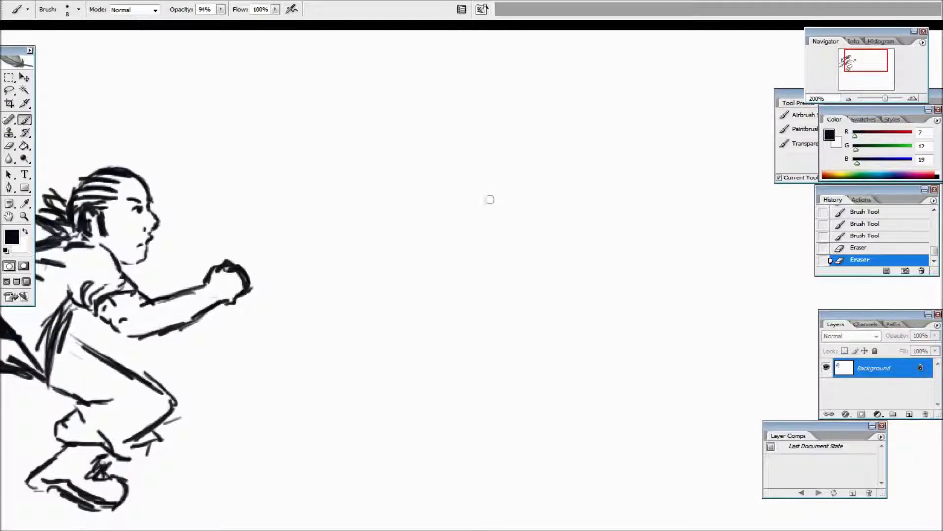
left_click(489, 195)
left_click(498, 199)
left_click(488, 194)
left_click(492, 197)
left_click(485, 196)
mouse_move(495, 199)
left_mouse_down()
mouse_move(501, 210)
mouse_move(481, 204)
mouse_move(490, 218)
left_mouse_up()
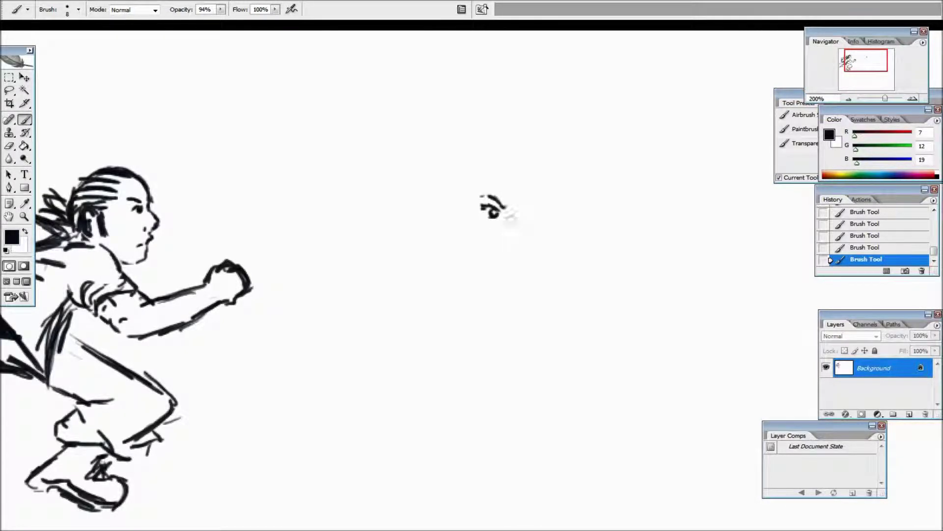
Outline the new face's nose, mouth, chin and jaw in profile, and return to the standard screen mode
mouse_move(508, 219)
left_mouse_down()
mouse_move(520, 235)
mouse_move(480, 268)
mouse_move(459, 262)
mouse_move(445, 240)
left_mouse_up()
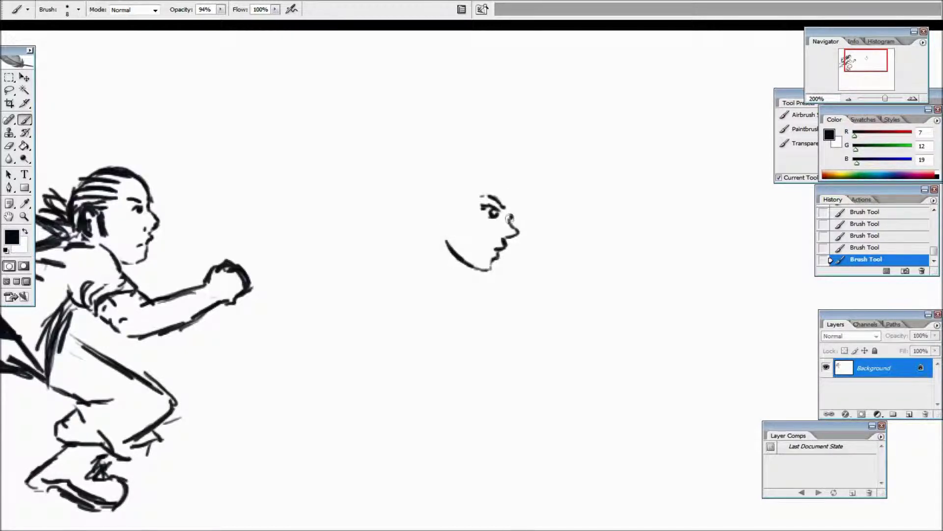
left_click_drag(514, 195, 513, 209)
left_click(9, 267)
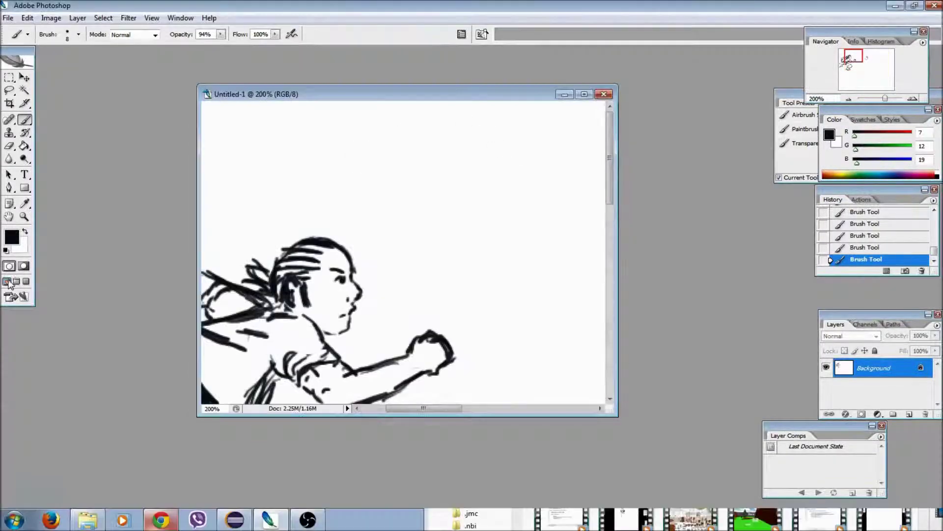